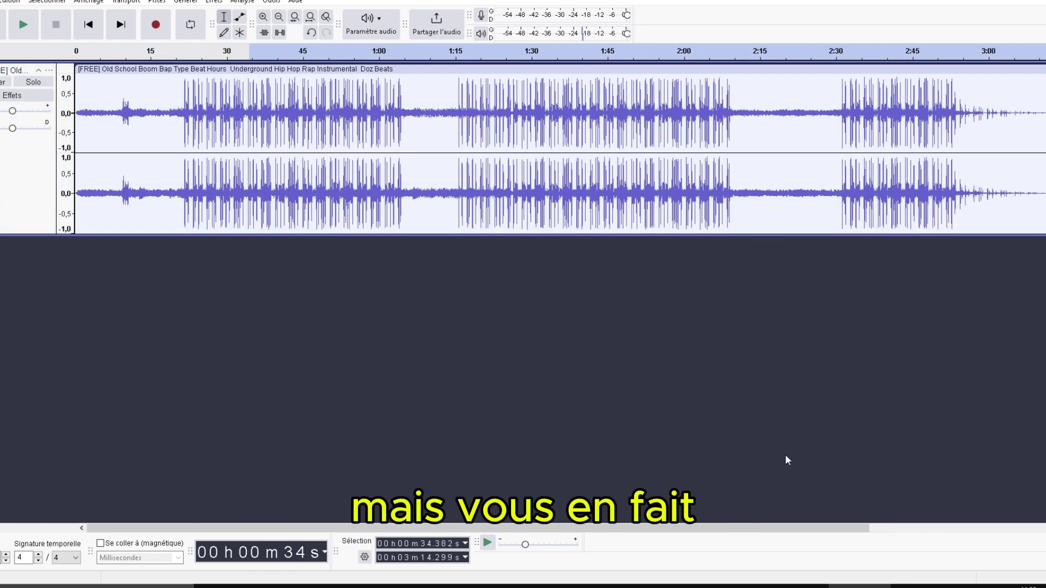
- Try selecting different portions of the audio track, including the ending from about 3:00
left_click(320, 162)
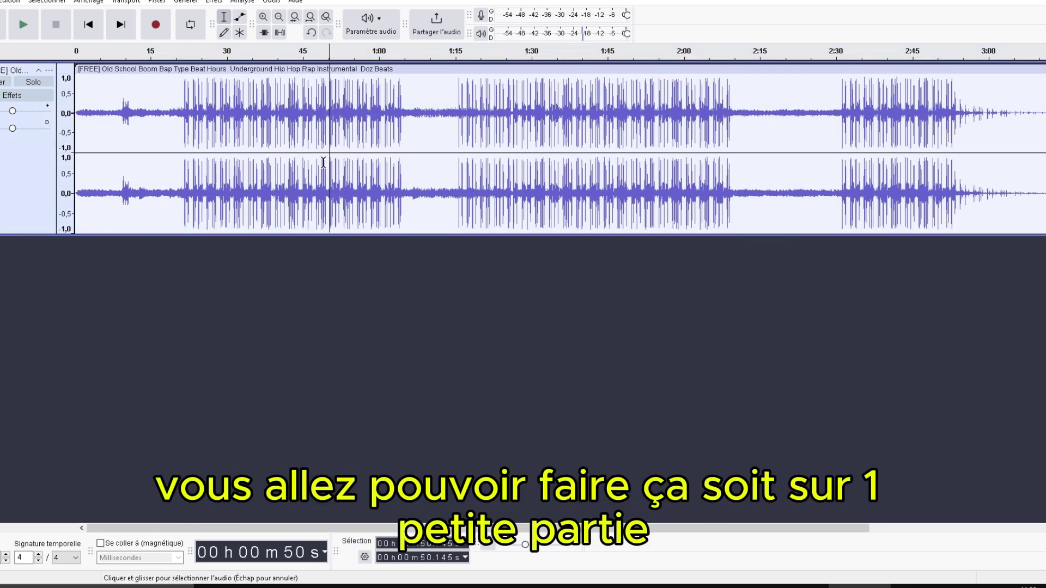
left_click(558, 158)
left_click_drag(585, 152, 381, 147)
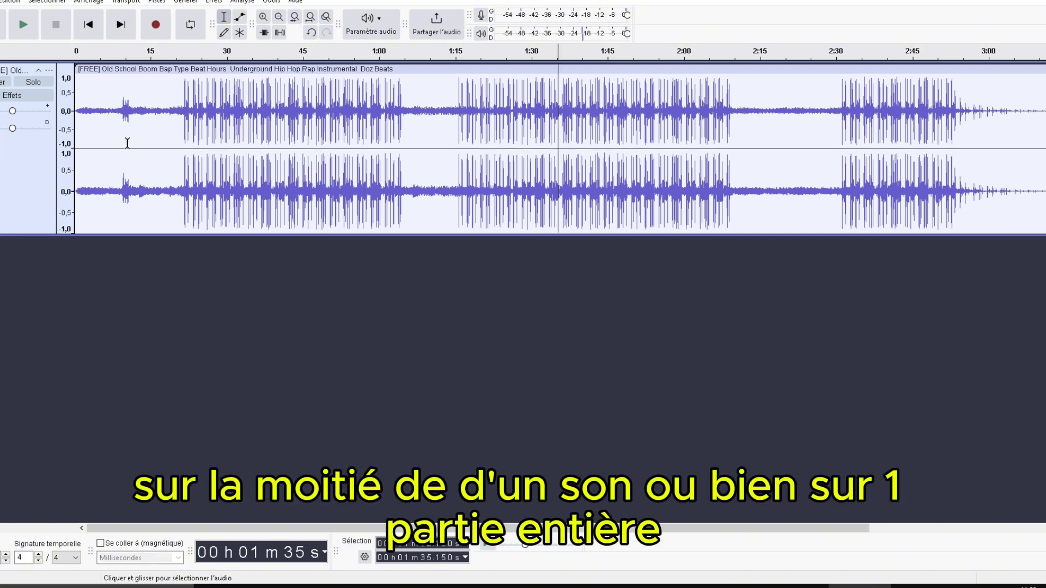
left_click_drag(577, 172, 55, 171)
left_click(1045, 170)
left_click_drag(1045, 170, 992, 213)
left_click(908, 363)
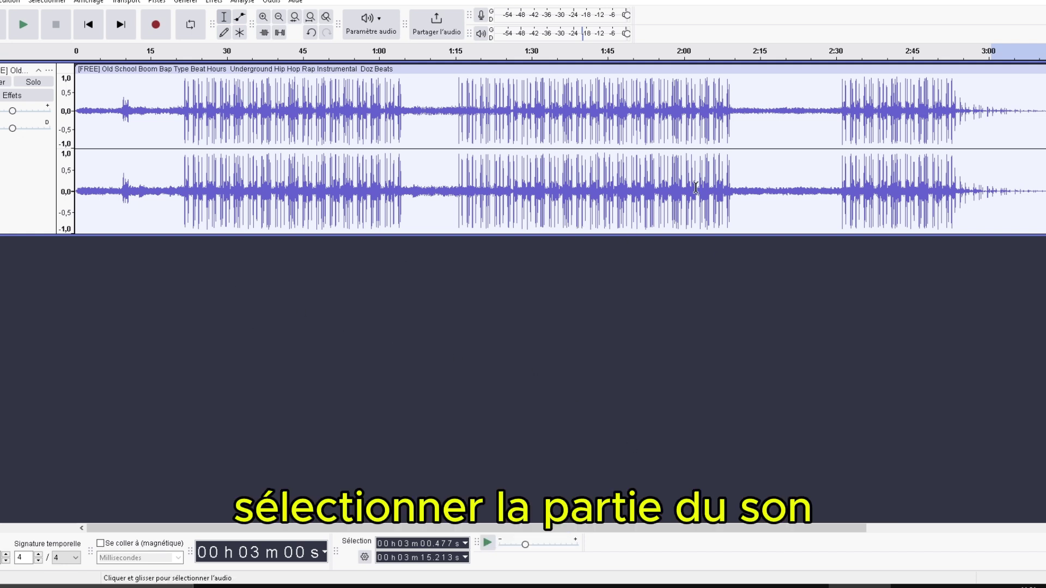
left_click(1022, 188)
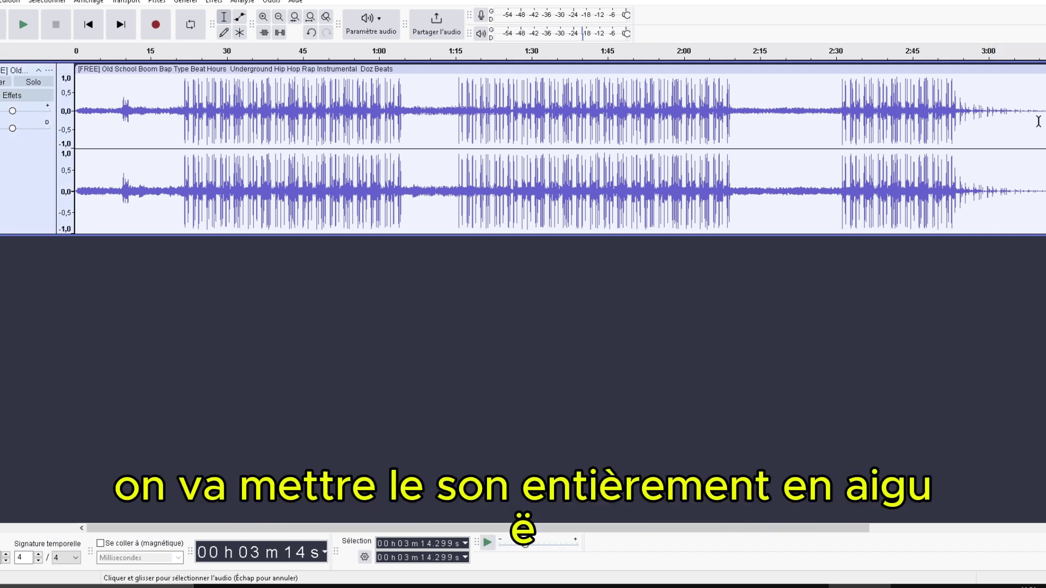
- Select the entire audio track
key("ctrl+a")
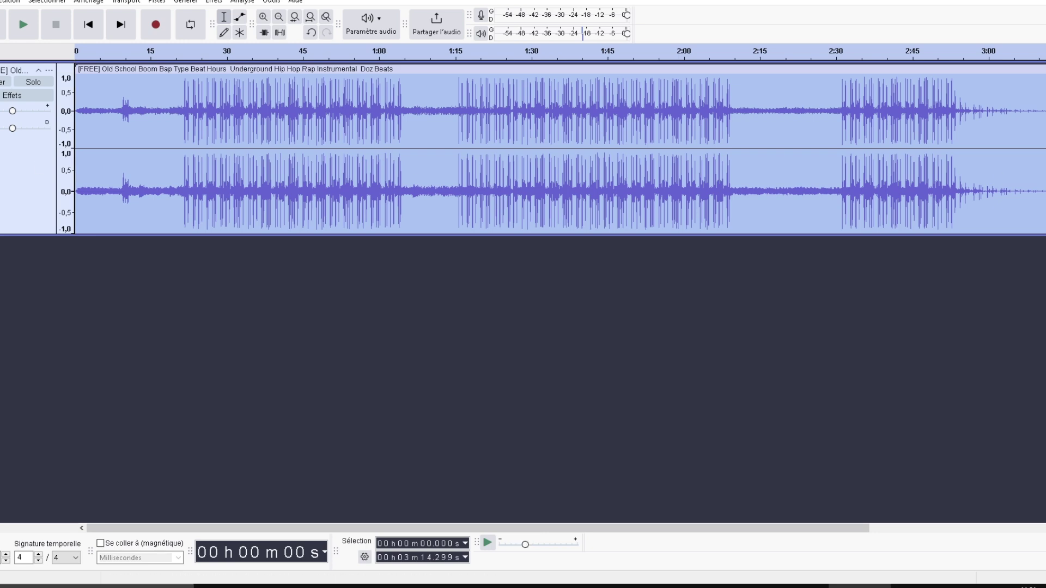
left_click(47, 2)
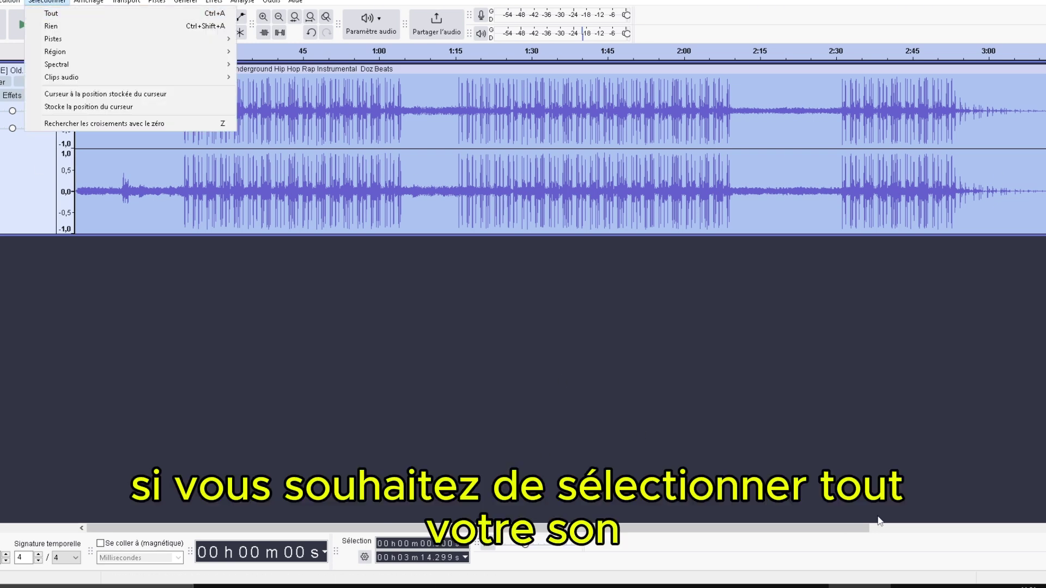
key("Escape")
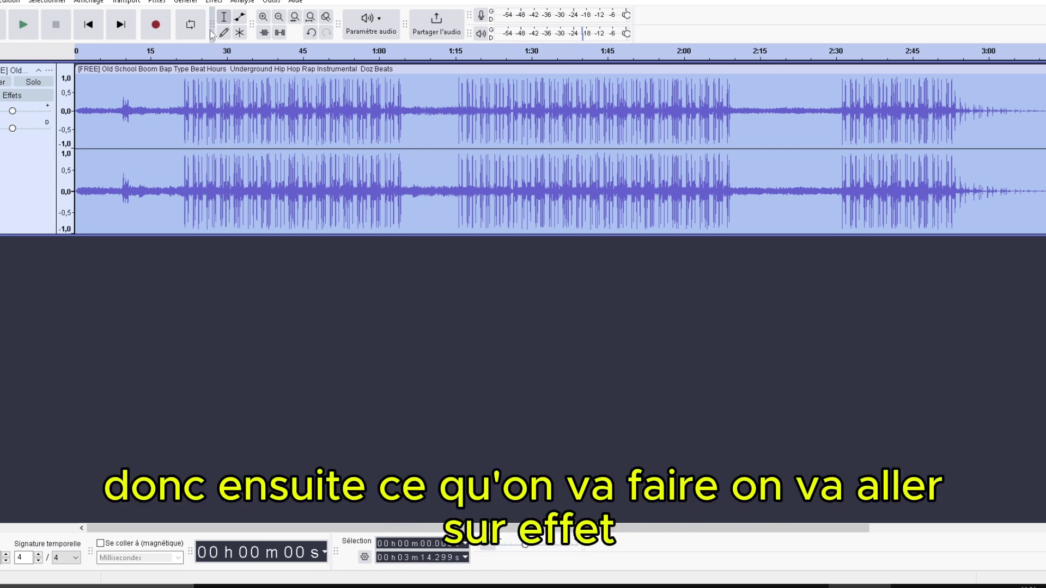
- Try extreme and mild pitch reductions, -99% and about -6%, in the Change Pitch effect, and cancel the effect
left_click(214, 2)
mouse_move(263, 117)
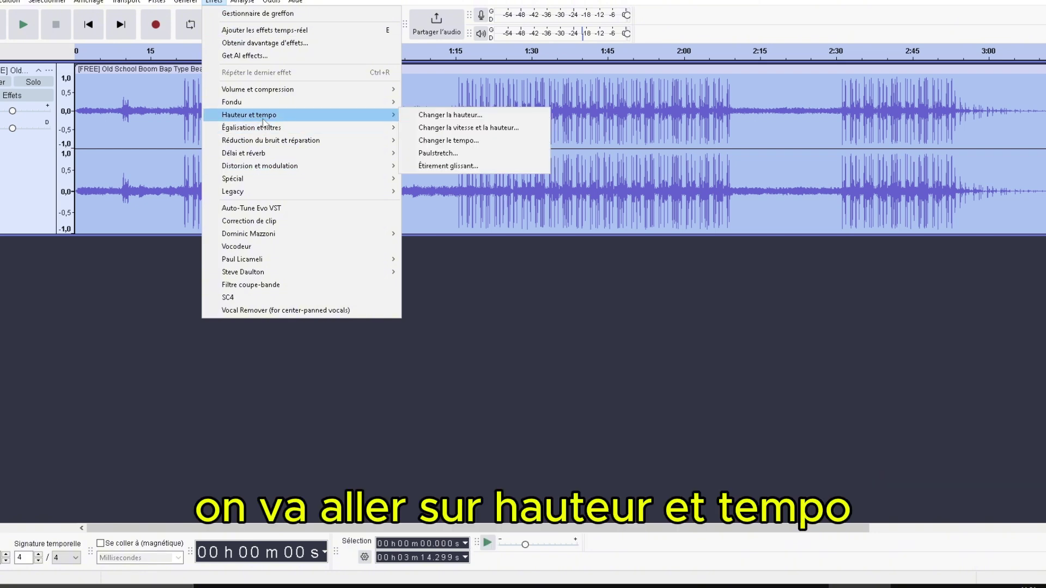
left_click(455, 116)
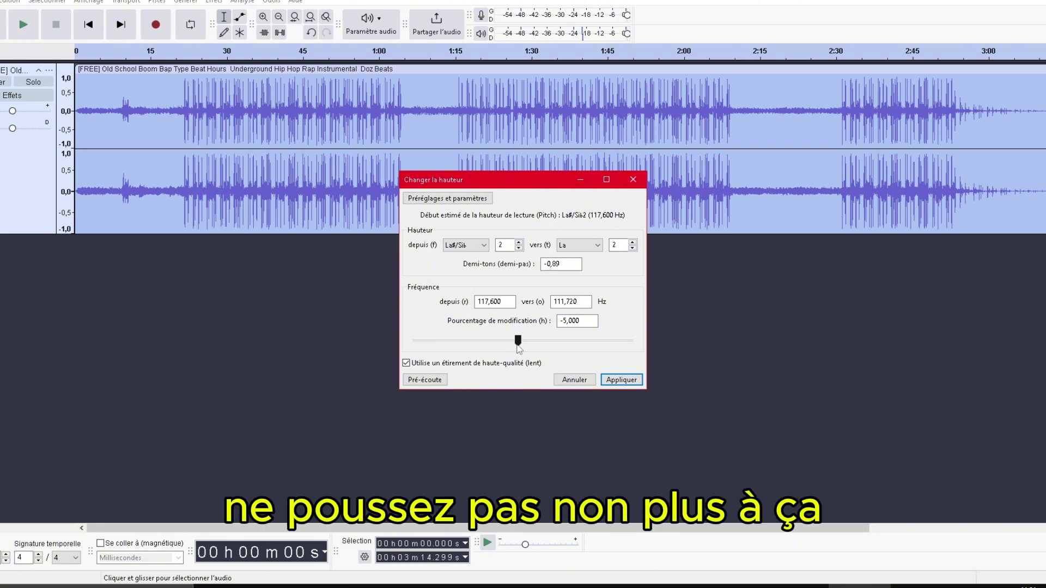
left_click_drag(518, 342, 385, 342)
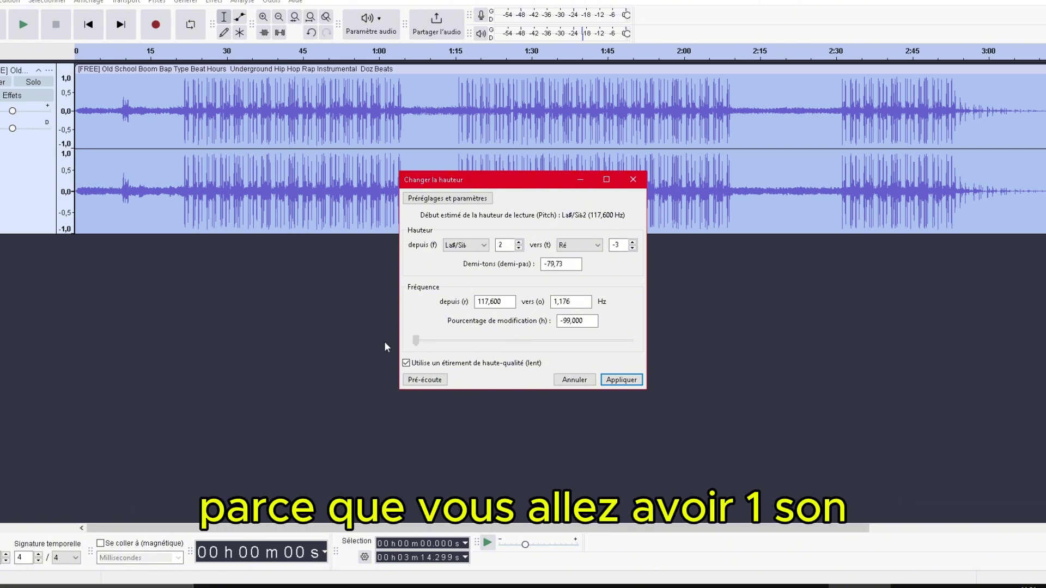
left_click_drag(385, 342, 516, 343)
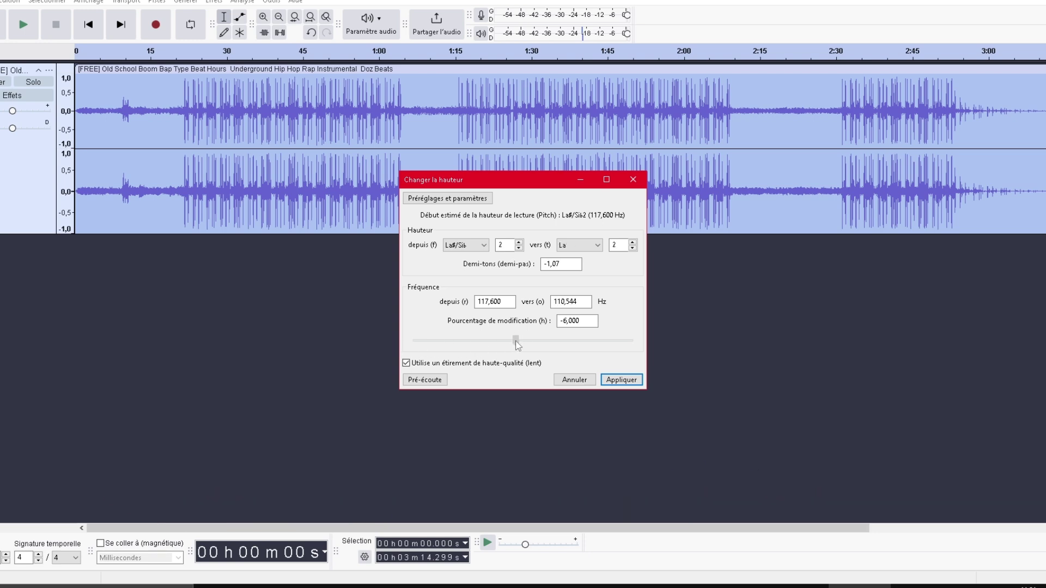
left_click(569, 381)
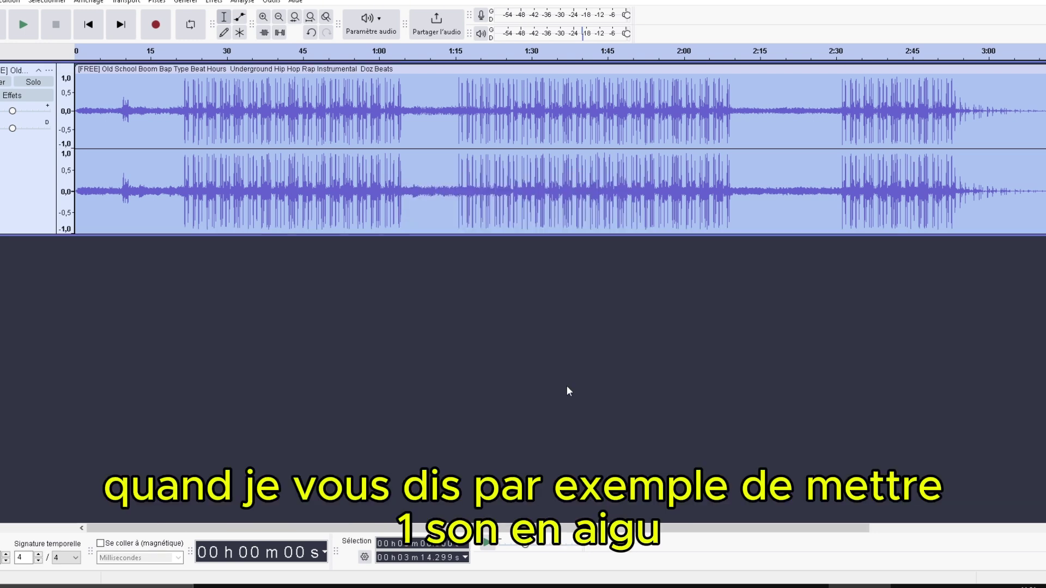
- Preview the Change Pitch effect on the entire track with a -5% change, and close the effect without applying it
left_click(213, 2)
mouse_move(329, 90)
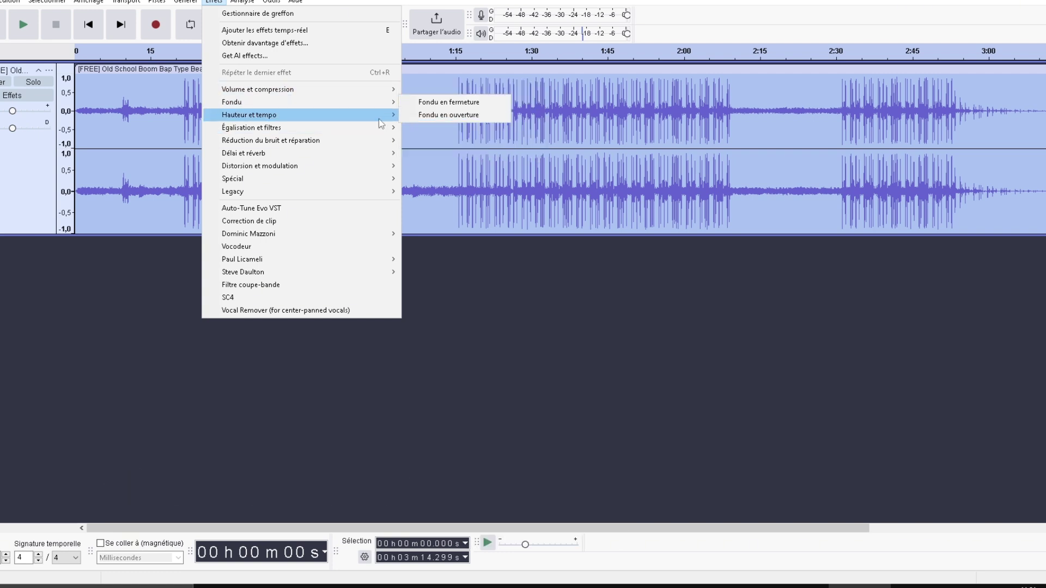
mouse_move(380, 124)
left_click(441, 115)
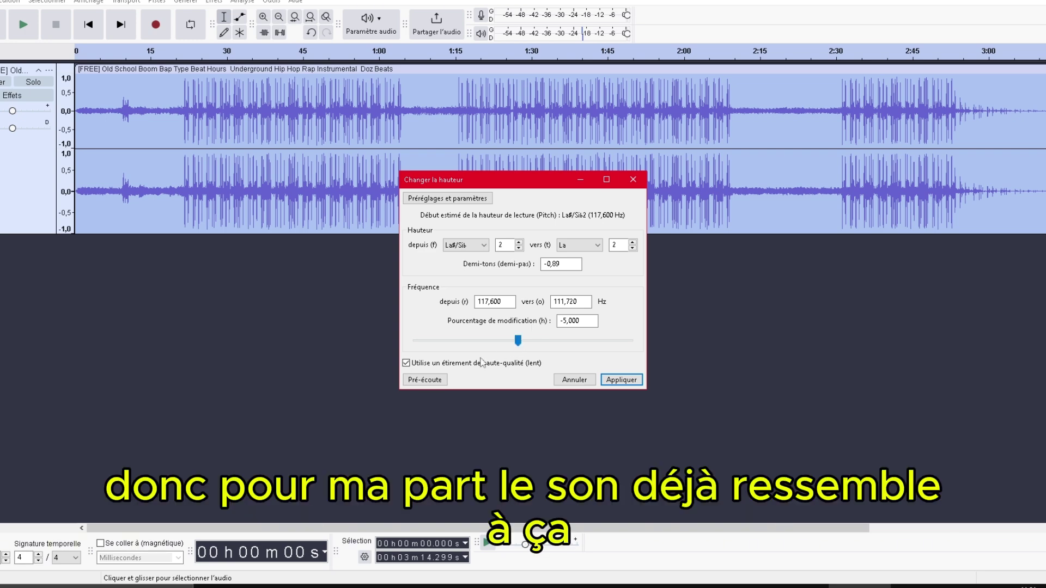
left_click(425, 379)
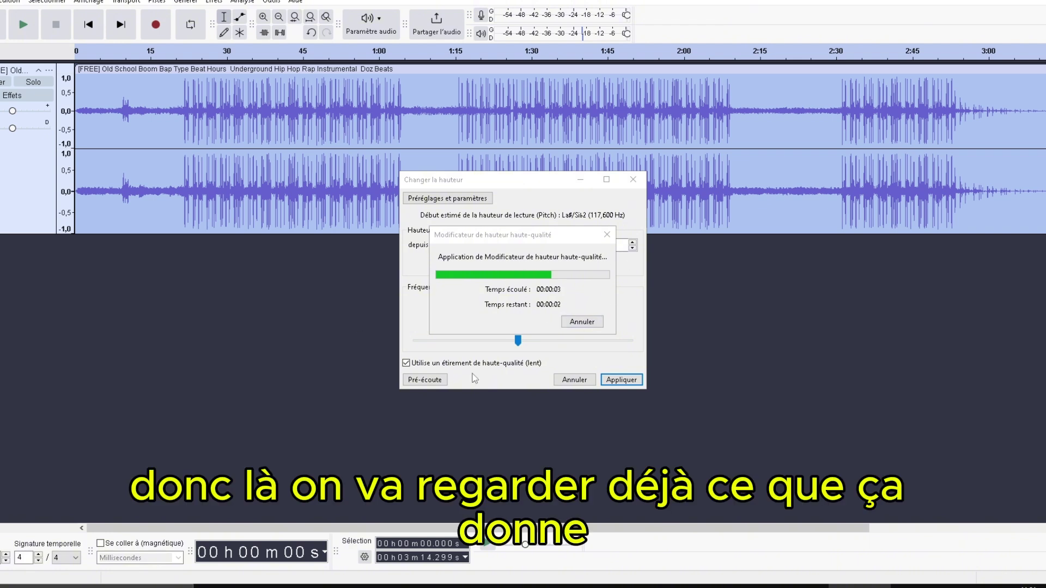
left_click(438, 381)
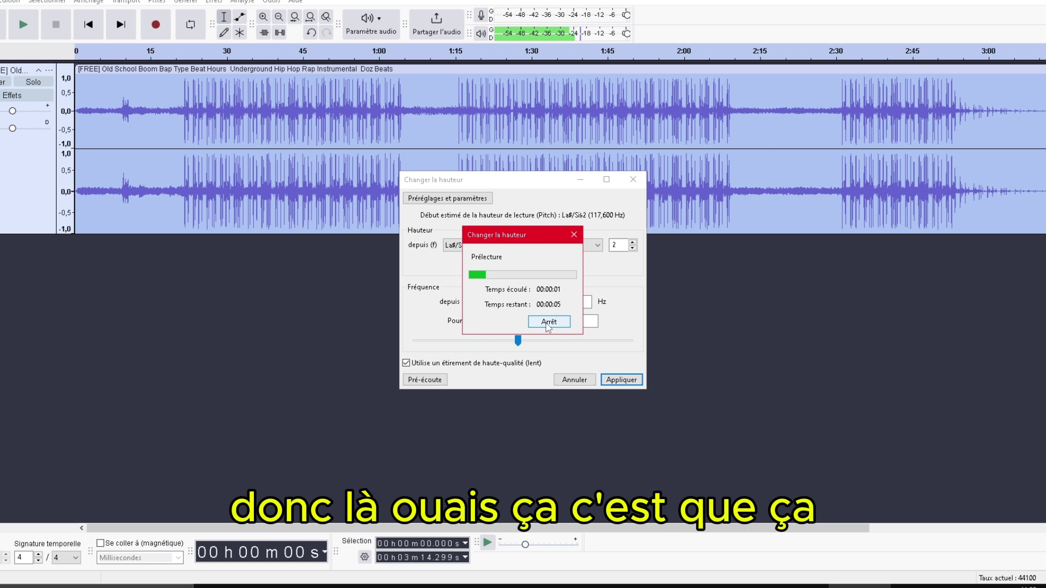
left_click(549, 322)
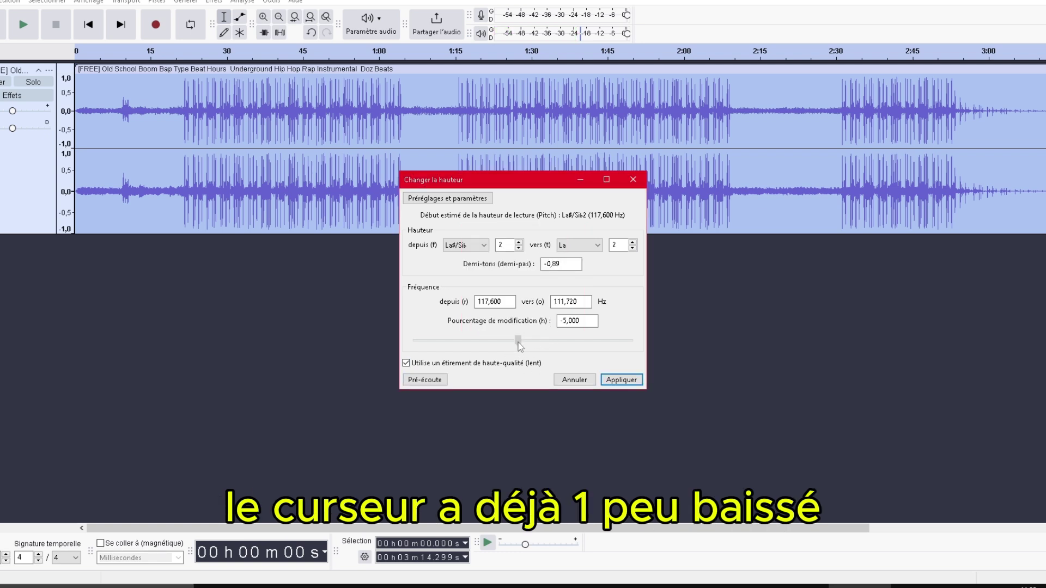
left_click_drag(519, 344, 515, 344)
left_click(576, 381)
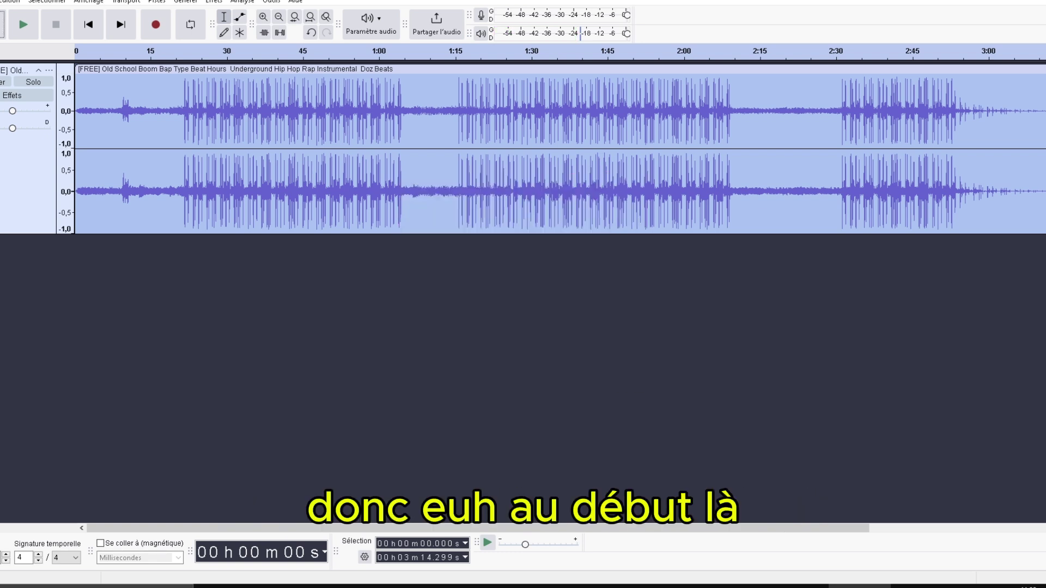
- Play the unmodified beat between about 21.8 and 36.9 seconds as a reference, and stop playback
left_click(24, 24)
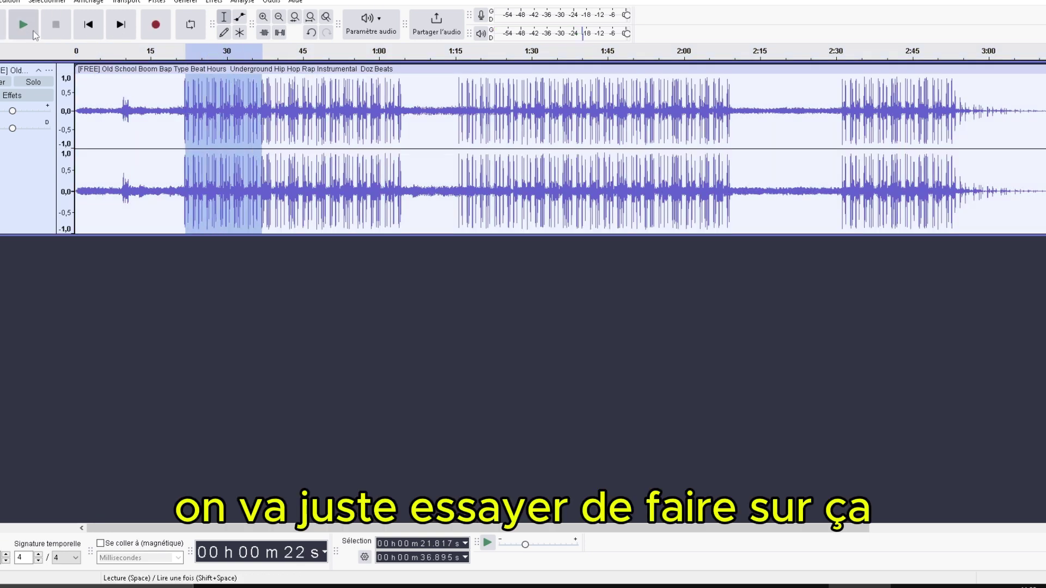
left_click(34, 34)
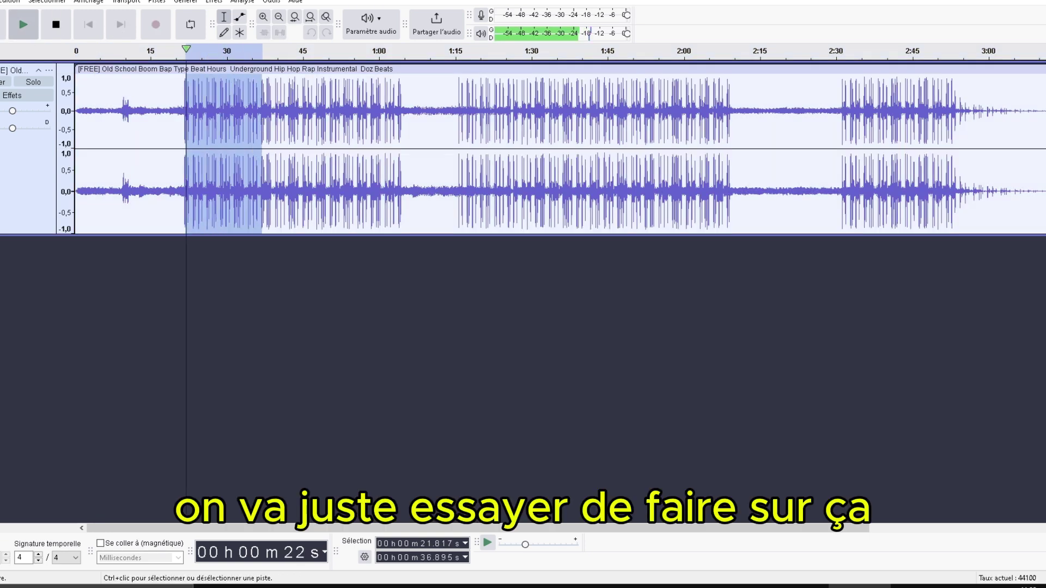
key("space")
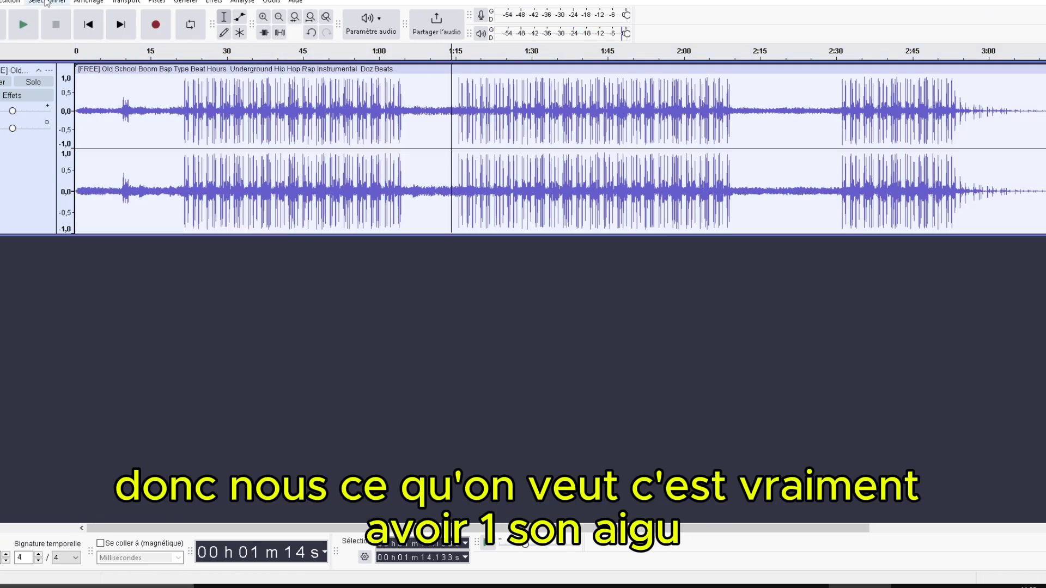
- Select the entire track and start the Change Pitch effect on it
left_click(46, 3)
left_click(44, 13)
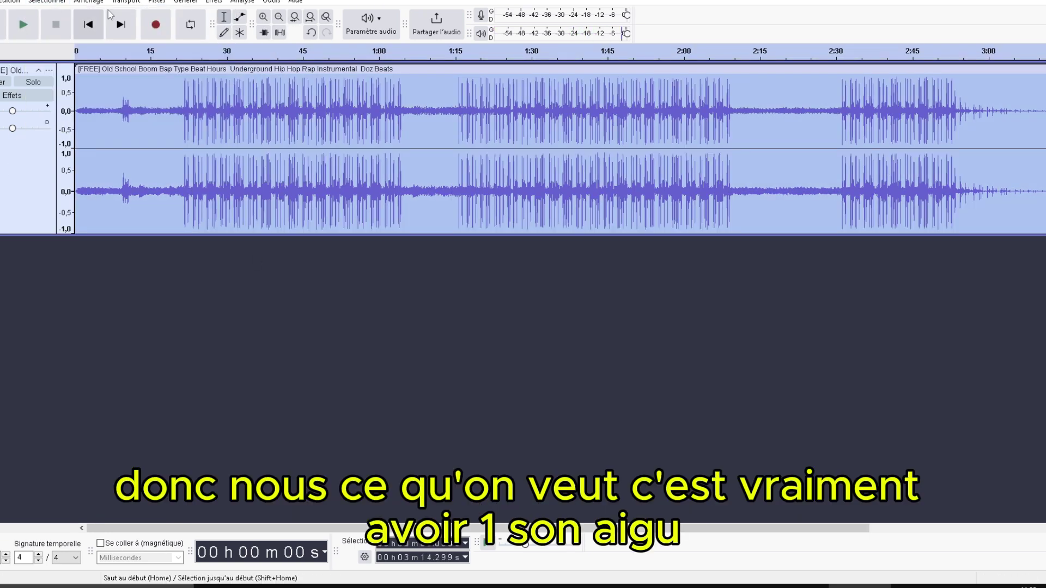
left_click(214, 2)
mouse_move(302, 121)
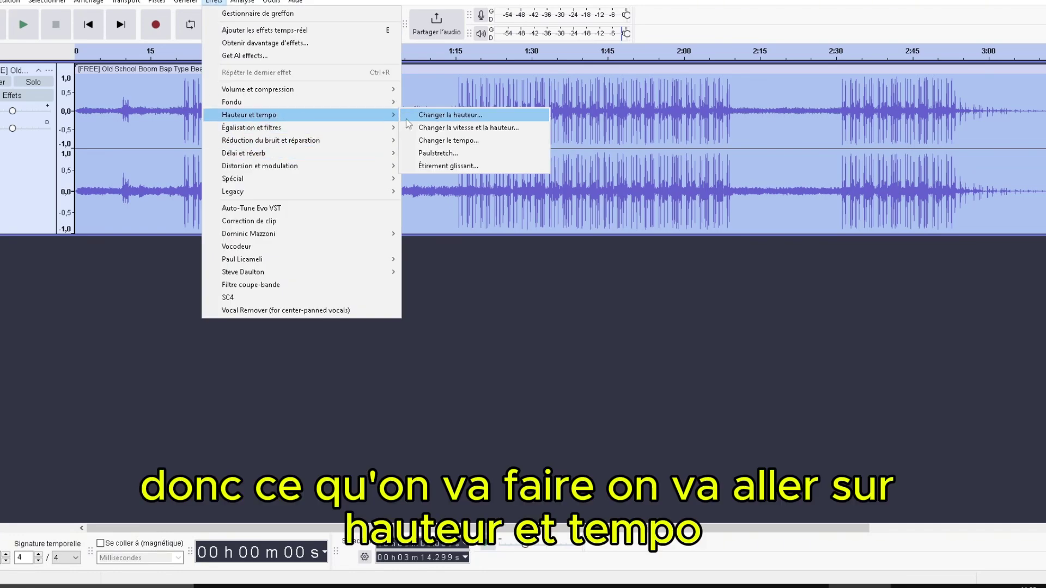
left_click(425, 116)
- Set the pitch change to -8% and listen to a short preview of it
left_click_drag(518, 345, 515, 345)
left_click(425, 380)
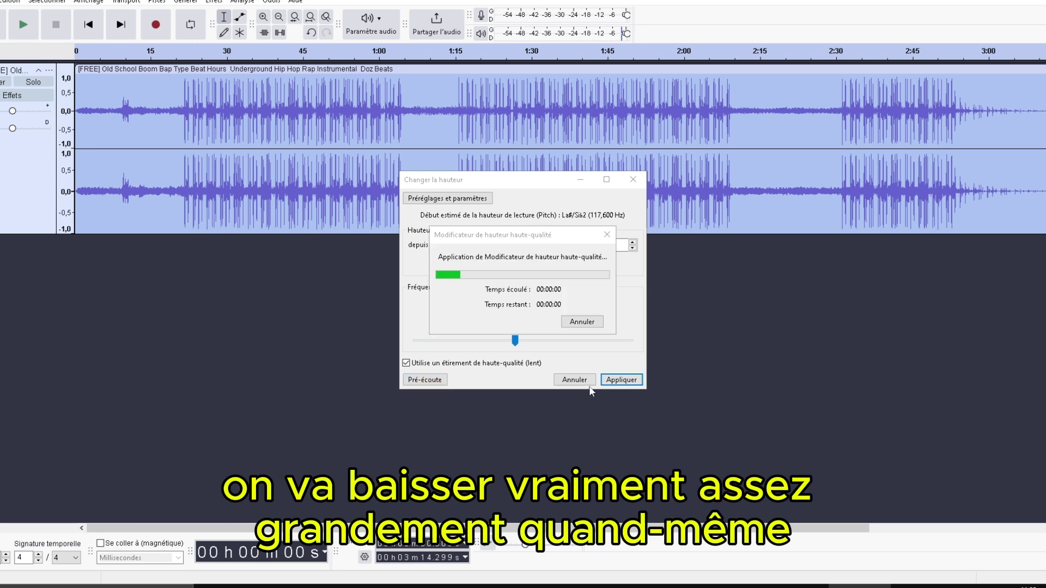
left_click_drag(498, 224, 816, 285)
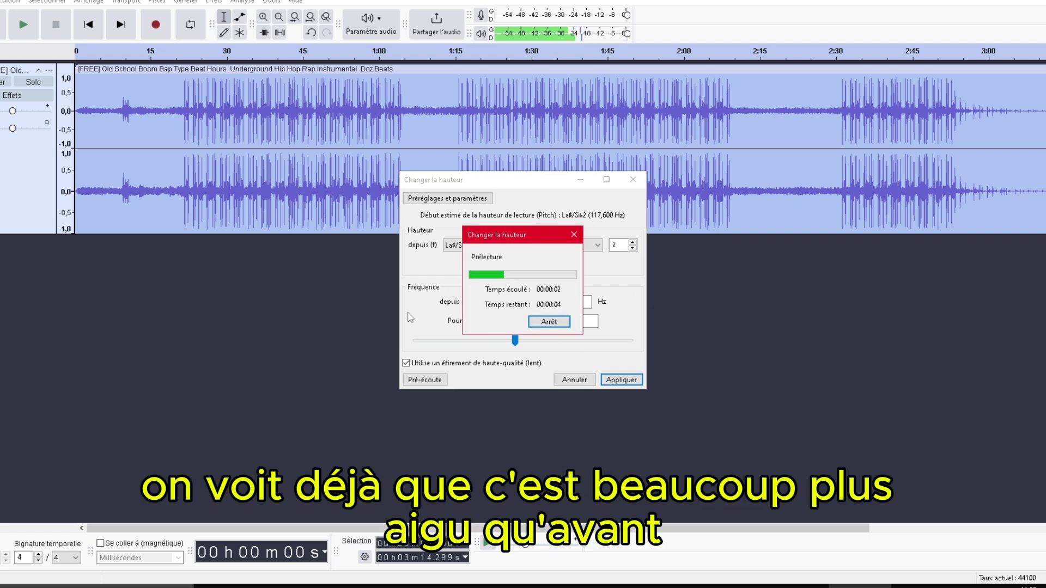
left_click(548, 321)
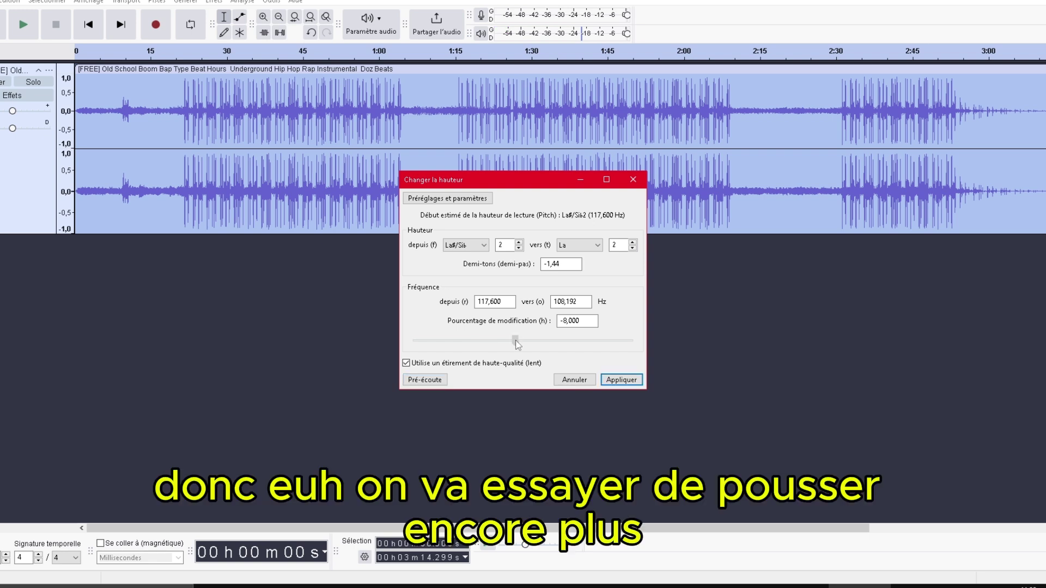
- Set the pitch change to -14%, and apply it to the entire track after previewing it
left_click_drag(518, 343, 508, 342)
left_click(425, 380)
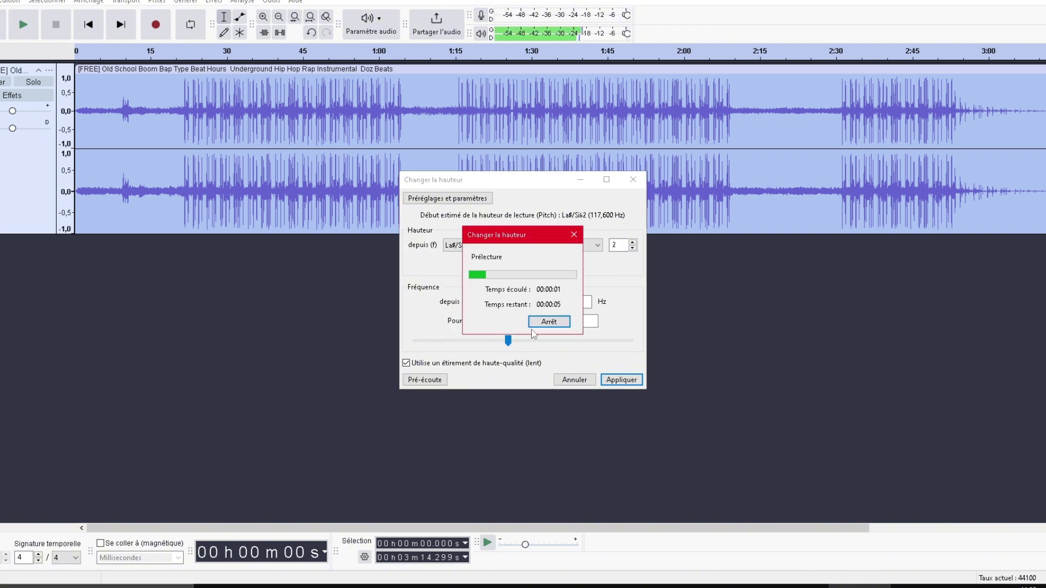
left_click(539, 321)
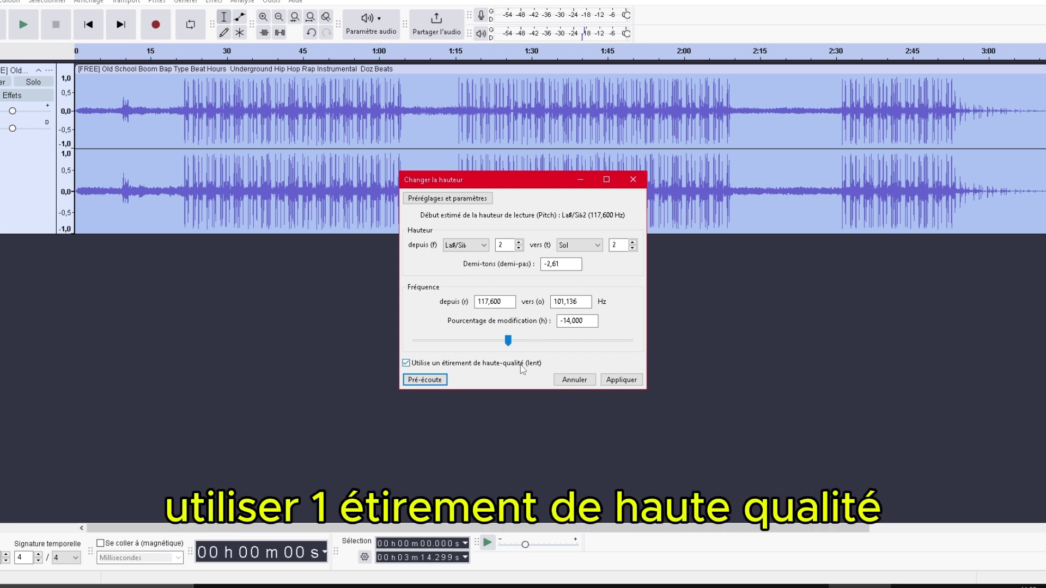
left_click(620, 380)
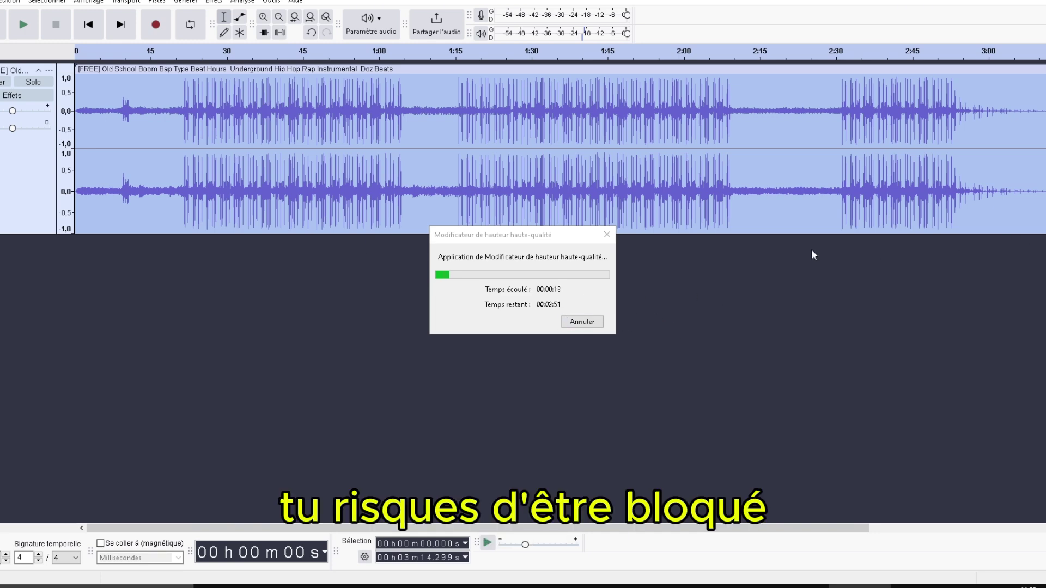
left_click(547, 243)
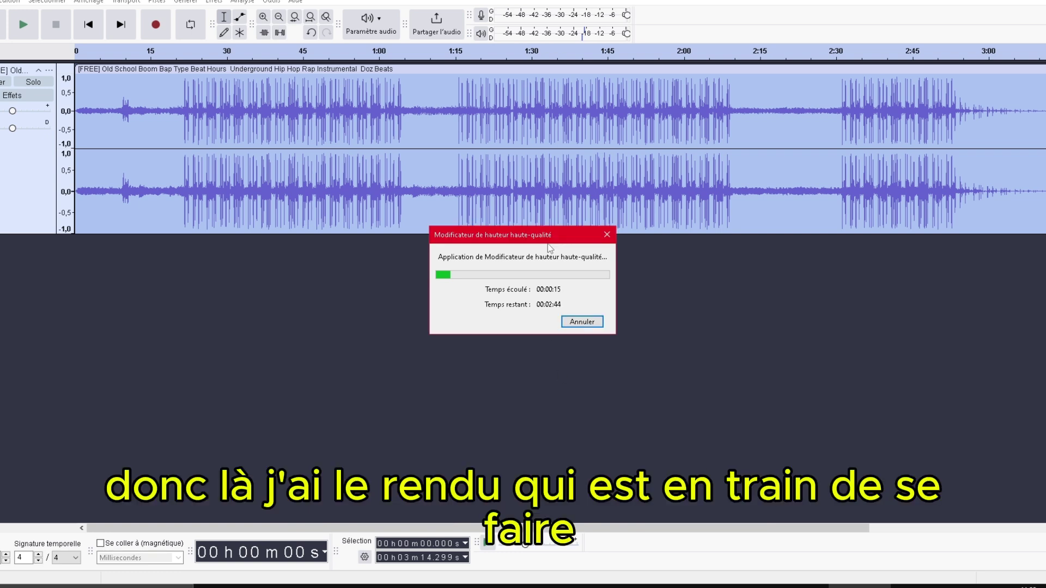
left_click_drag(615, 330, 546, 292)
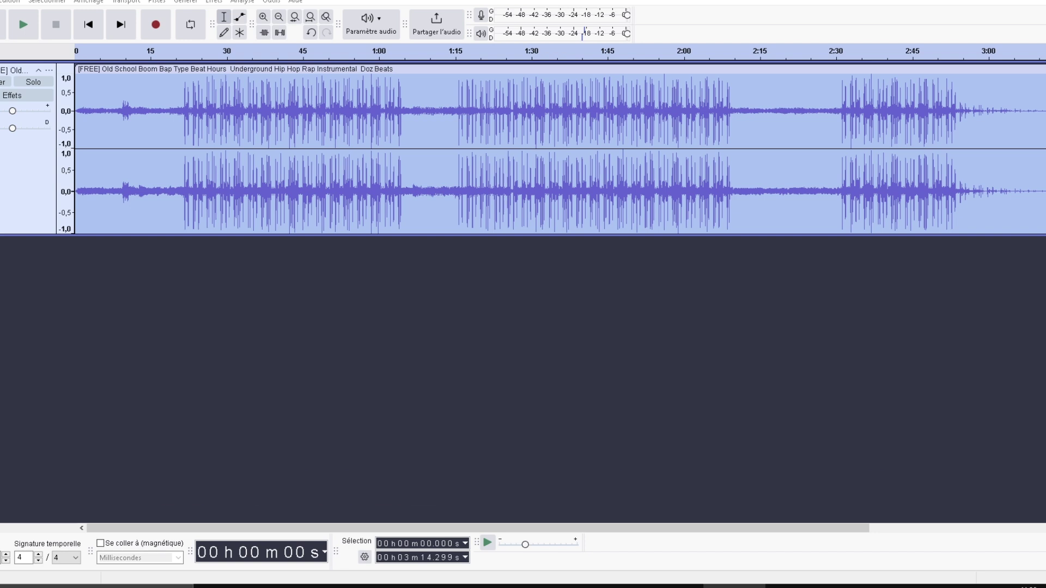
- Play the pitch-shifted track from about 31.8 seconds to check the sound, and stop playback
left_click(402, 120)
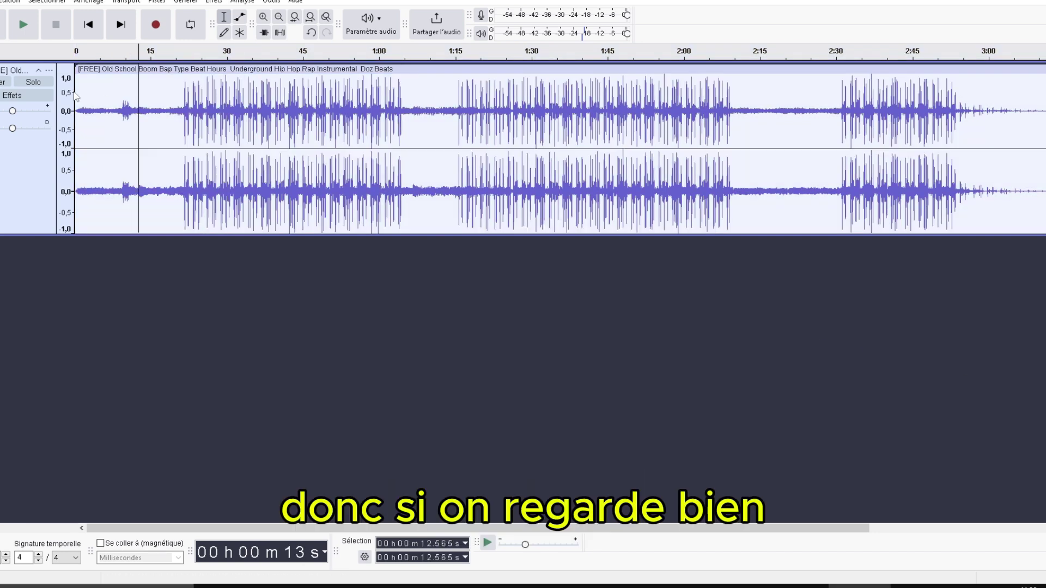
left_click(55, 27)
key("space")
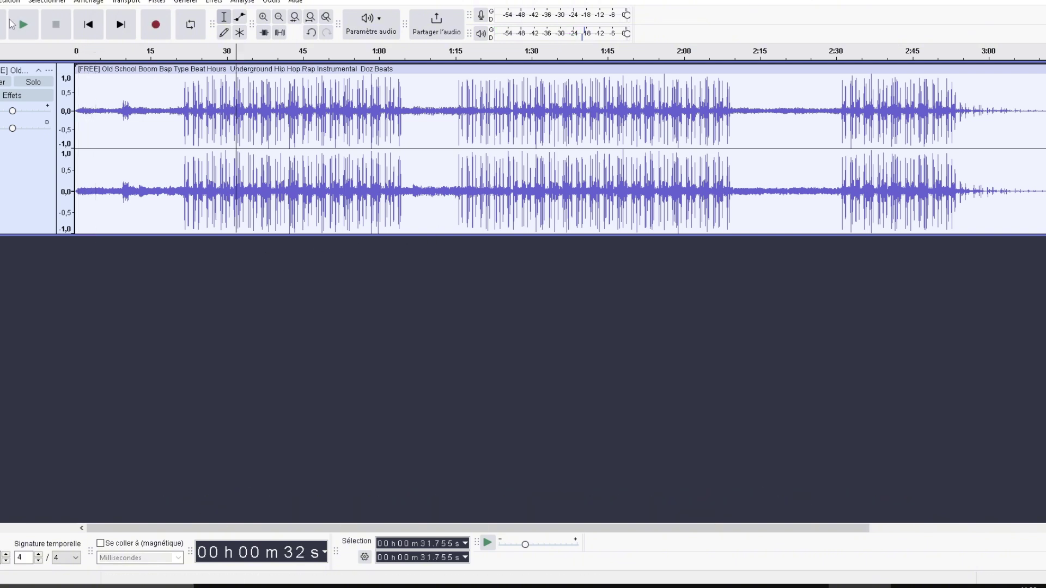
key("space")
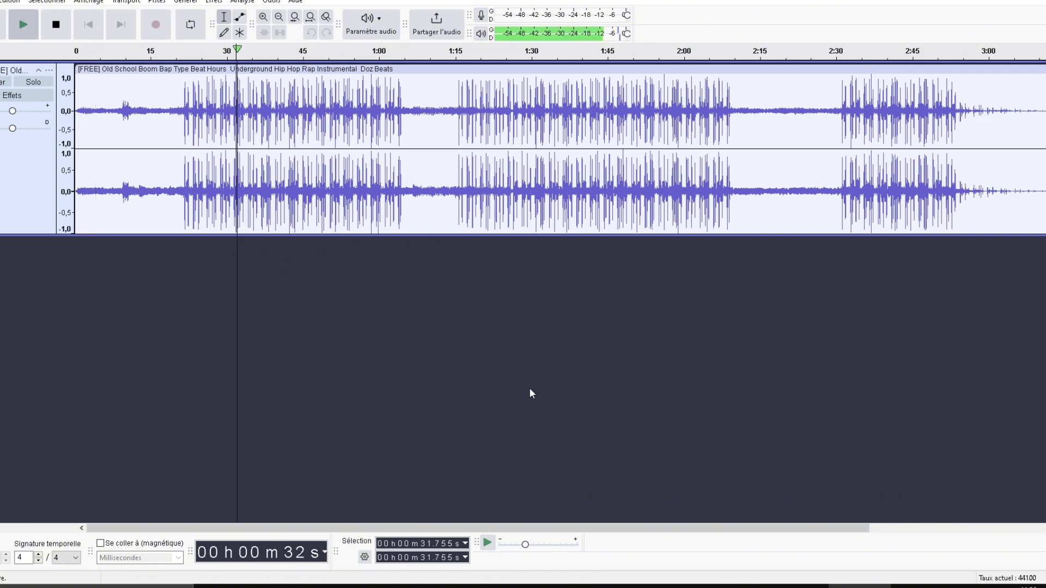
left_click(45, 21)
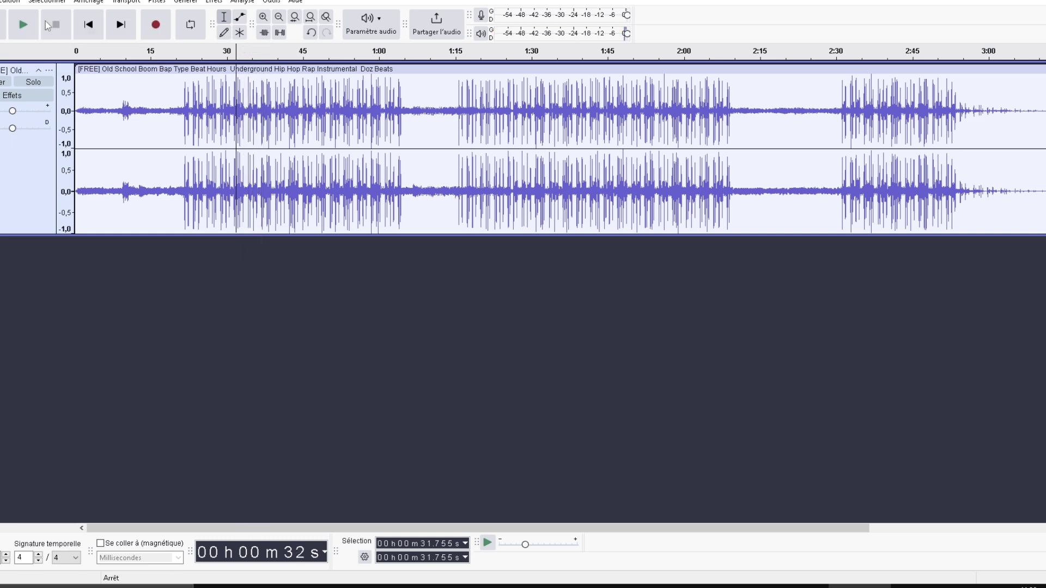
left_click_drag(1045, 158, 74, 153)
left_click_drag(698, 163, 719, 200)
left_click(1033, 181)
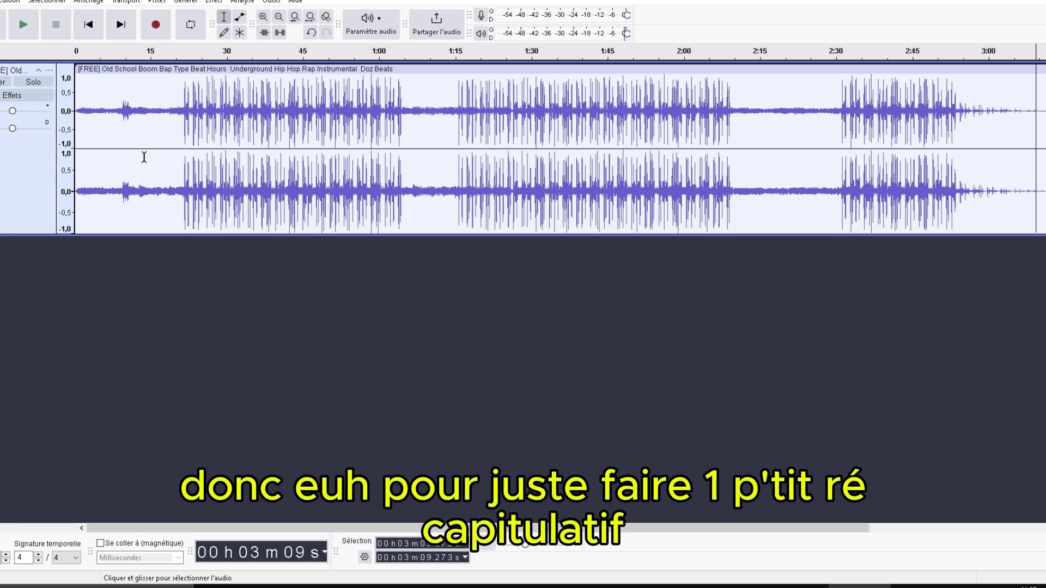
left_click_drag(168, 208, 75, 246)
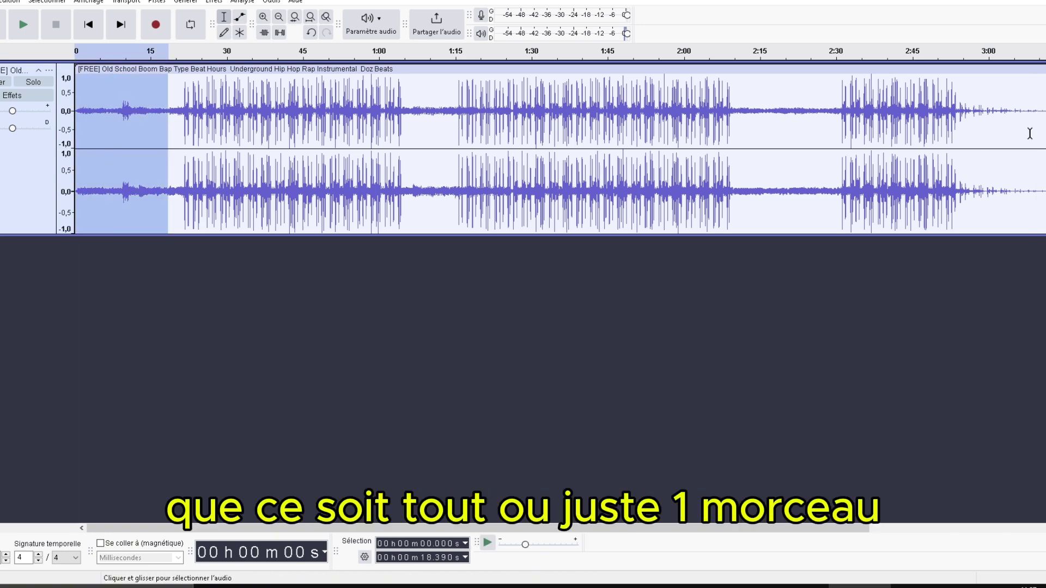
left_click_drag(1035, 133, 704, 131)
- Select the passage from about 19.5 to 24.2 seconds and open the Change Pitch effect for it, leaving it without applying
left_click_drag(174, 205, 238, 162)
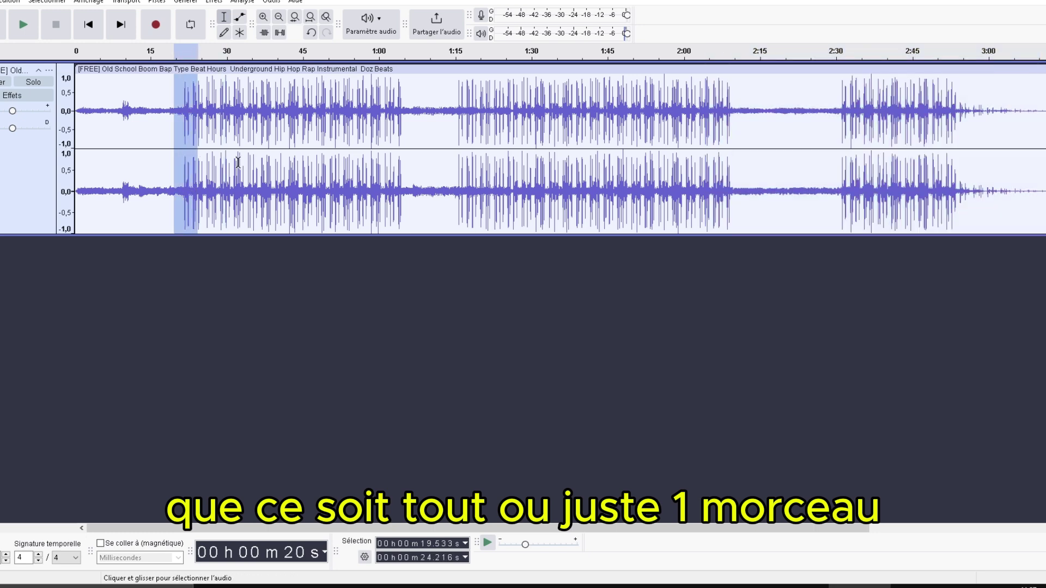
left_click(214, 2)
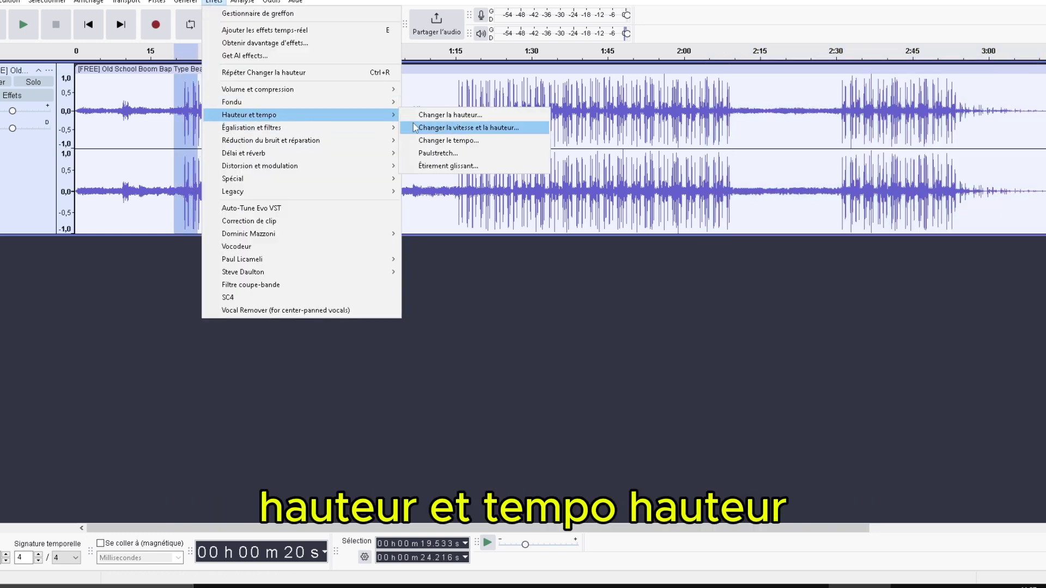
left_click(431, 114)
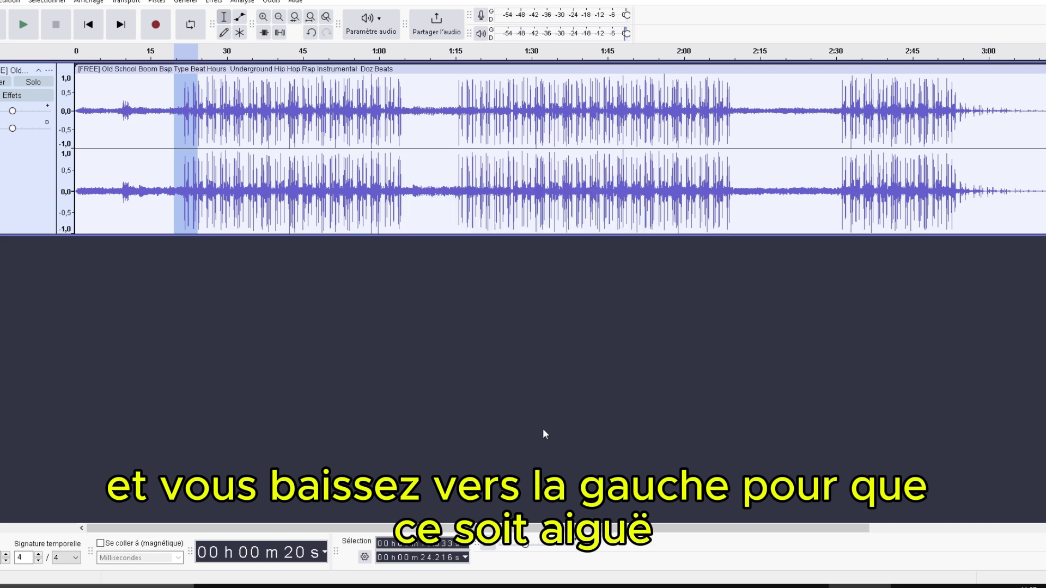
left_click(571, 381)
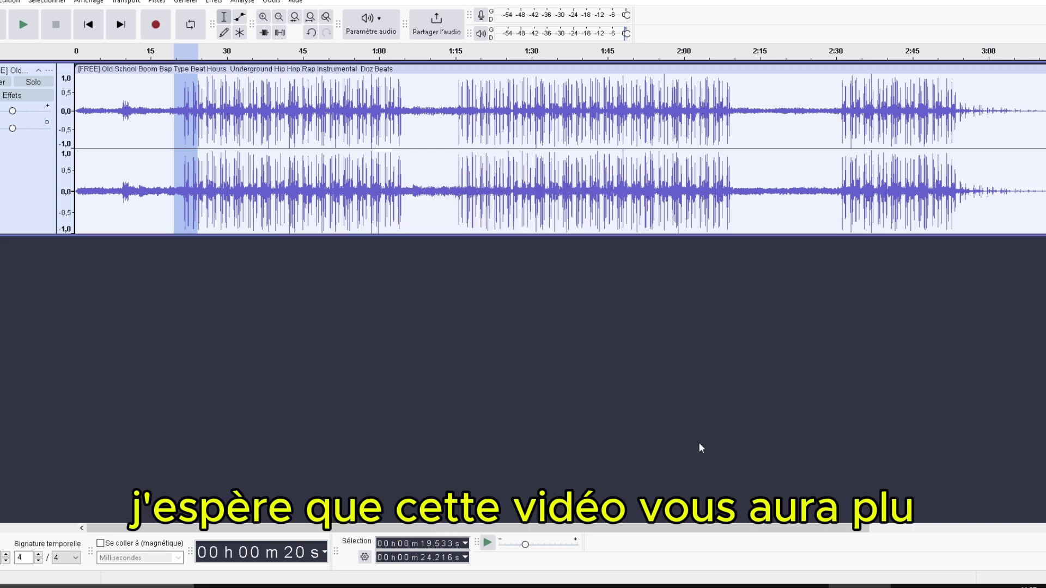